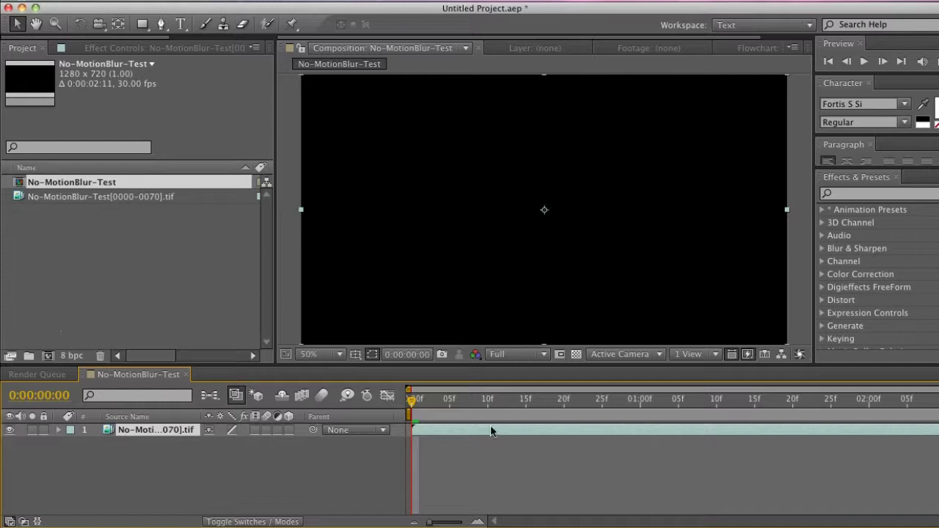
# Preview the unblurred text animation and park the playhead at 0:00:00:25.
pyautogui.click(475, 399)
pyautogui.press('space')
pyautogui.moveTo(656, 408); pyautogui.dragTo(603, 408)
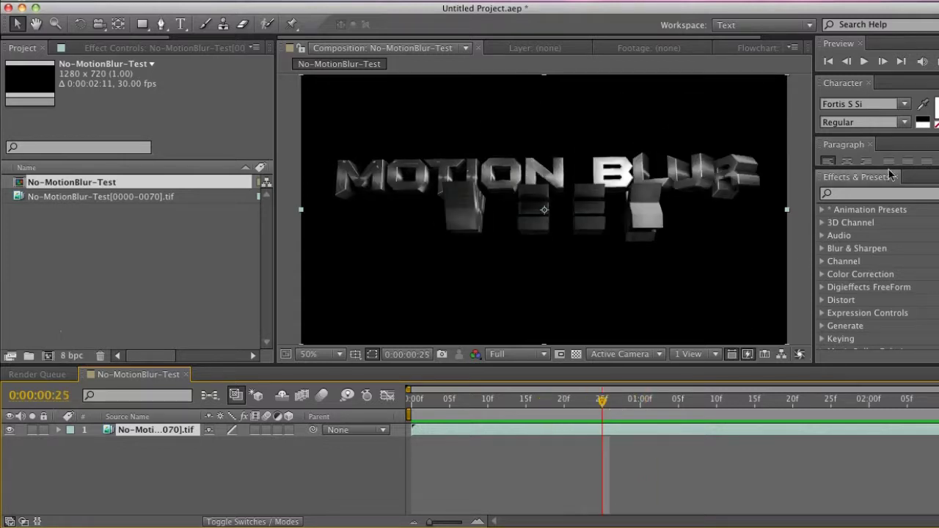
# Find the CC Force Motion Blur effect and apply it to the No-MotionBlur-Test image sequence.
pyautogui.click(866, 193)
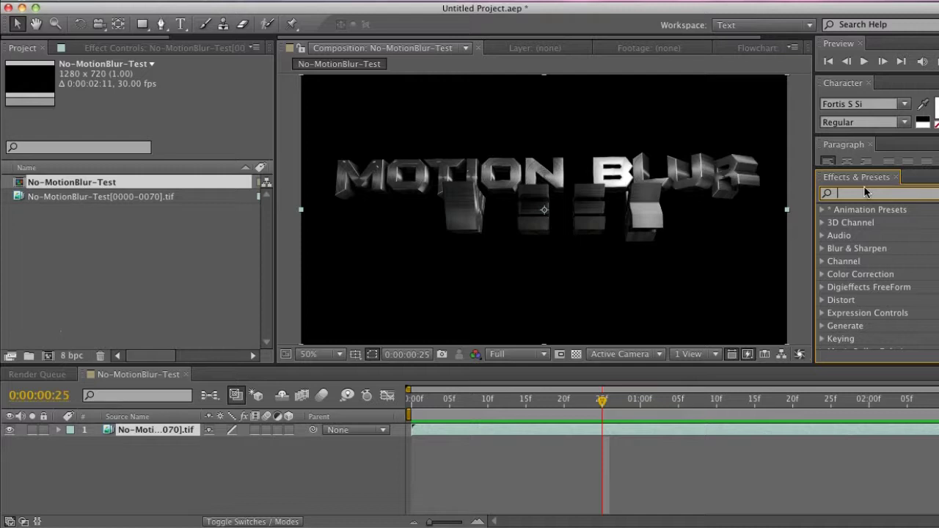
pyautogui.write('CC Force')
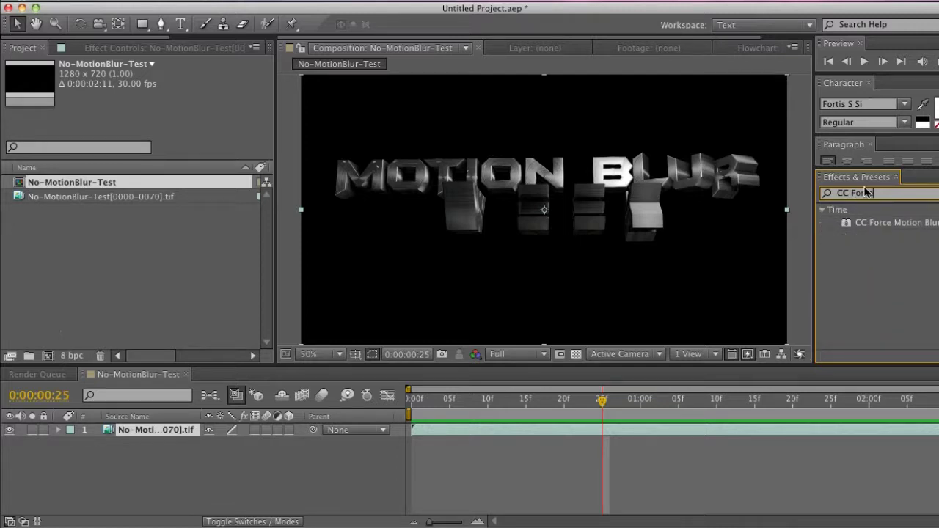
pyautogui.moveTo(851, 222); pyautogui.dragTo(490, 240)
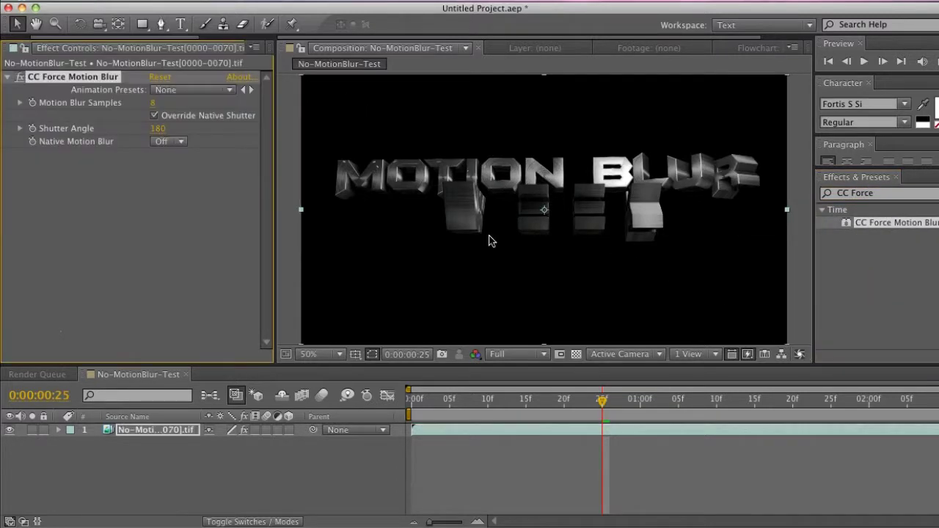
# Enable frame blending for the image sequence layer and for the whole composition.
pyautogui.click(297, 467)
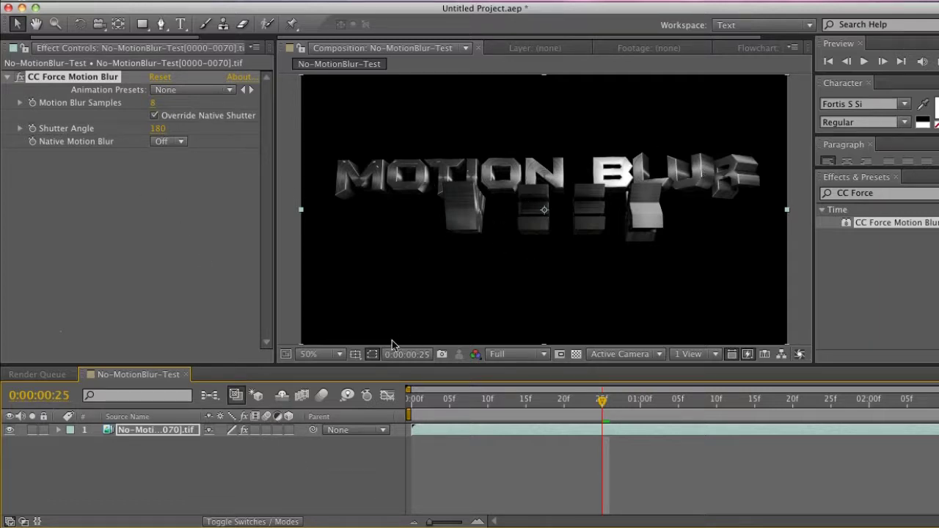
pyautogui.click(255, 430)
pyautogui.click(185, 433)
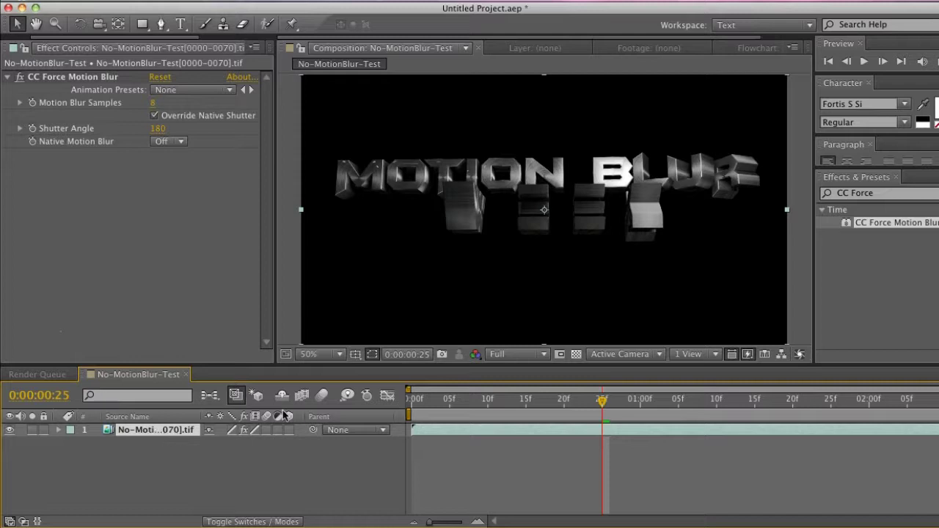
pyautogui.click(304, 396)
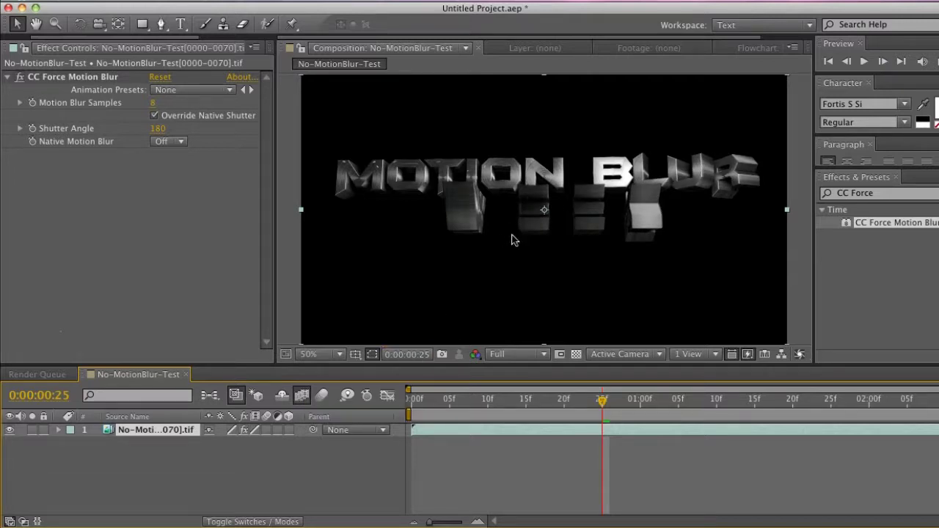
# Try 32 motion blur samples, settle on 16, and raise the CC Force Motion Blur shutter angle to 265.
pyautogui.click(76, 108)
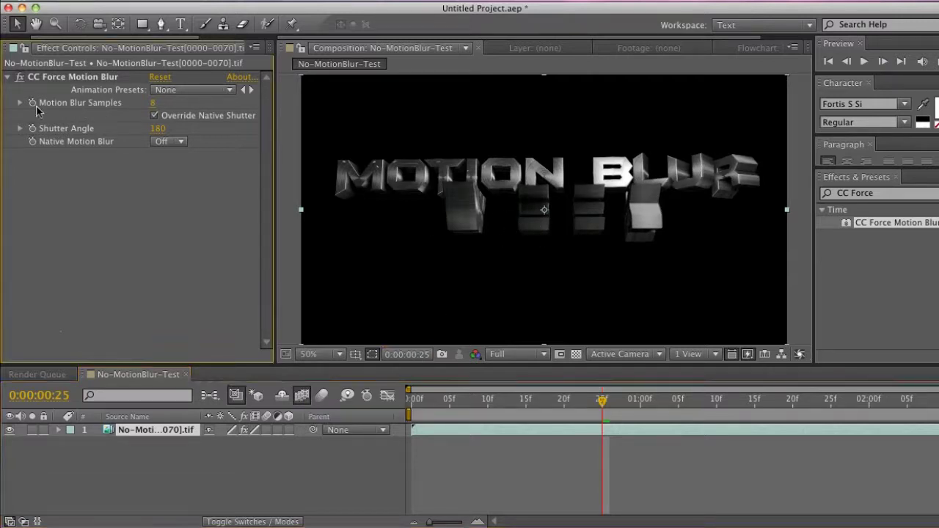
pyautogui.moveTo(154, 103); pyautogui.dragTo(159, 105)
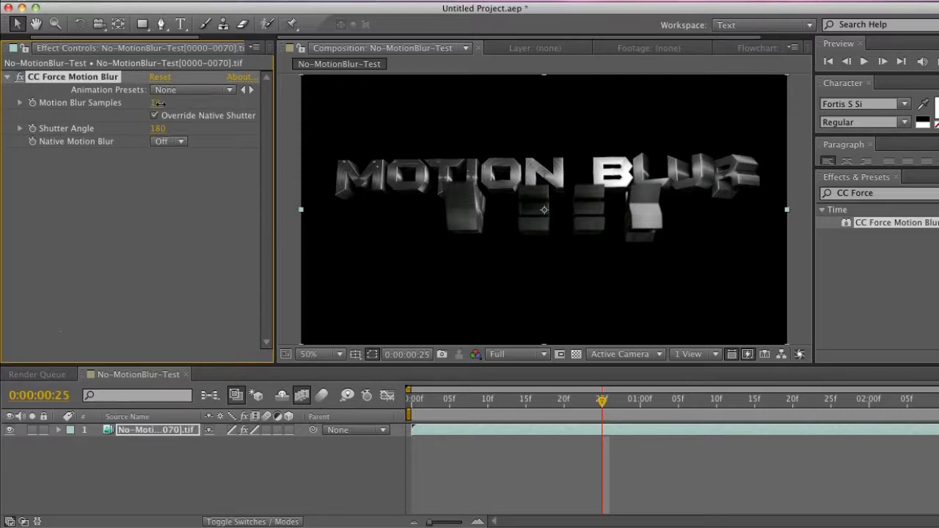
pyautogui.click(157, 105)
pyautogui.write('32')
pyautogui.press('Return')
pyautogui.write('16')
pyautogui.press('Return')
pyautogui.moveTo(159, 136); pyautogui.dragTo(185, 135)
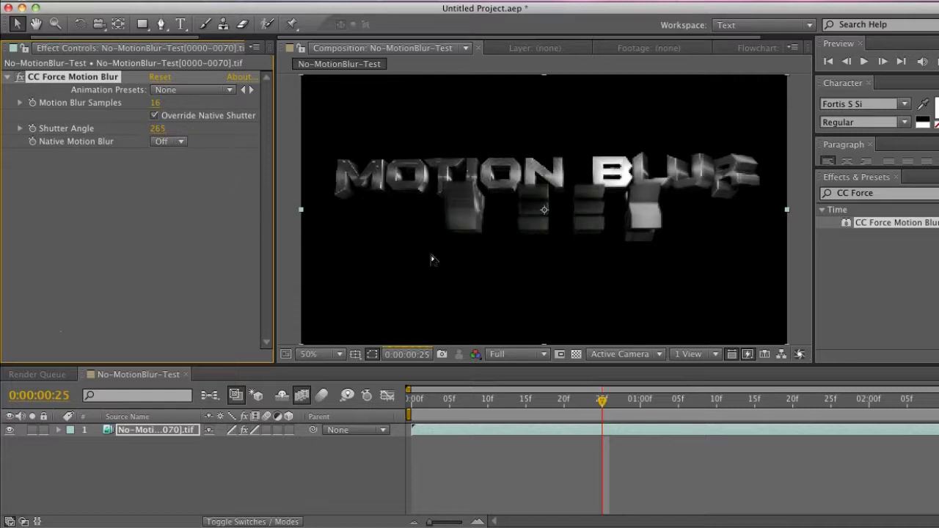
# Inspect the blurred letters at 100% magnification and return the composition view to 50%.
pyautogui.press('.')
pyautogui.press('.')
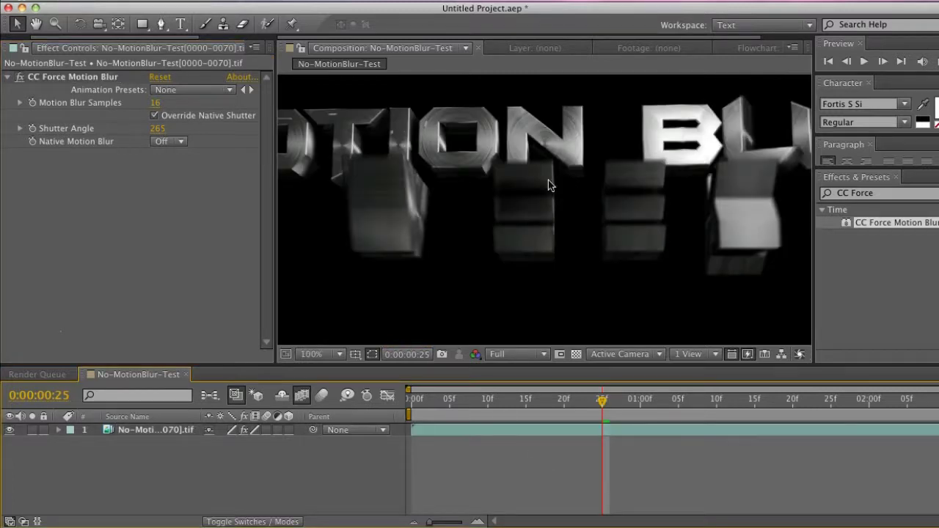
pyautogui.press(',')
pyautogui.press(',')
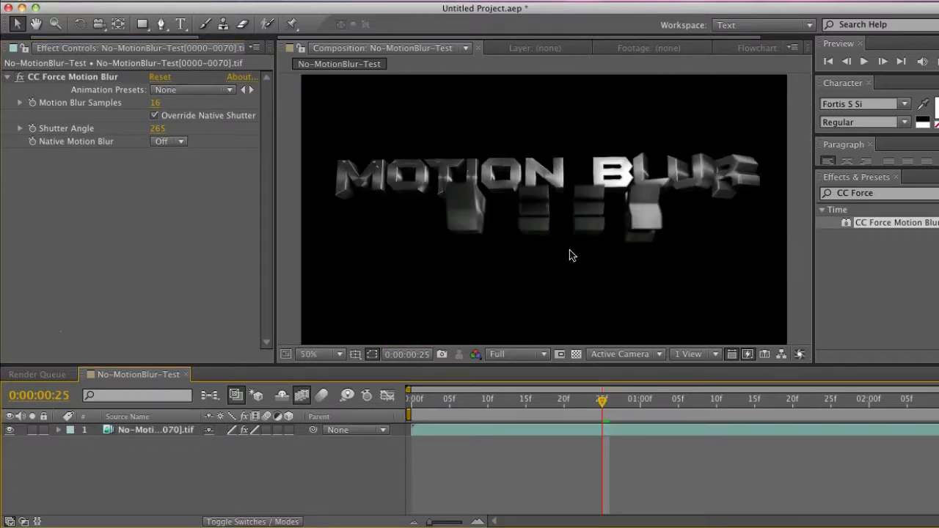
# Reveal the RAM Preview options and set the preview resolution to Half.
pyautogui.click(935, 61)
pyautogui.moveTo(844, 71); pyautogui.dragTo(842, 137)
pyautogui.click(930, 112)
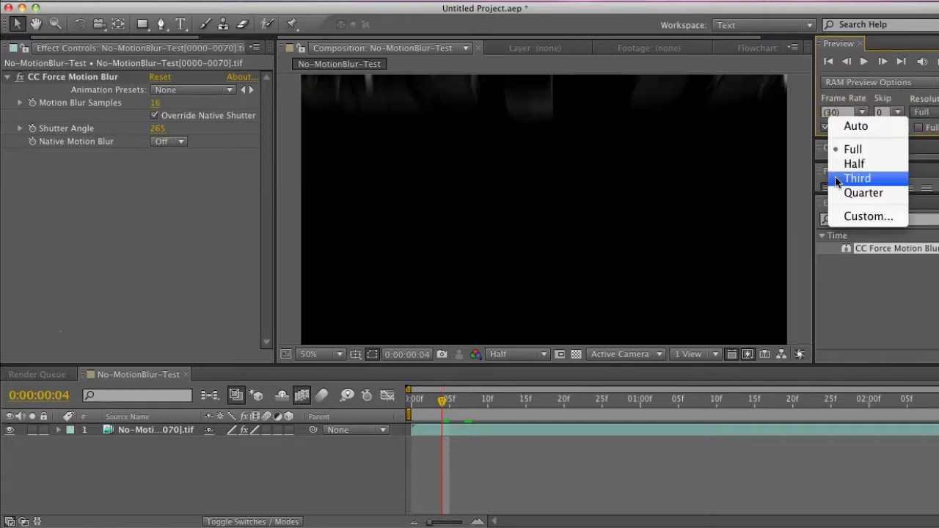
pyautogui.click(859, 161)
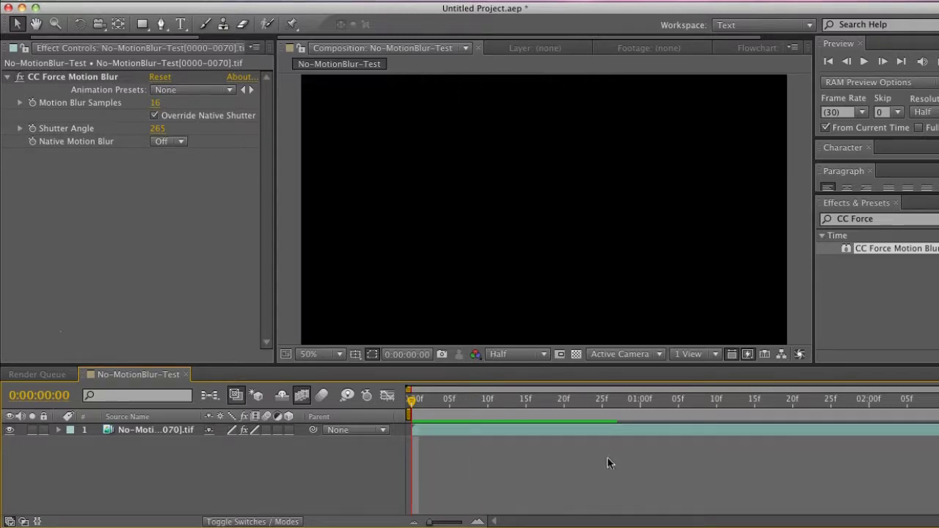
# Delete the CC Force Motion Blur effect from the layer and turn off frame blending.
pyautogui.click(821, 252)
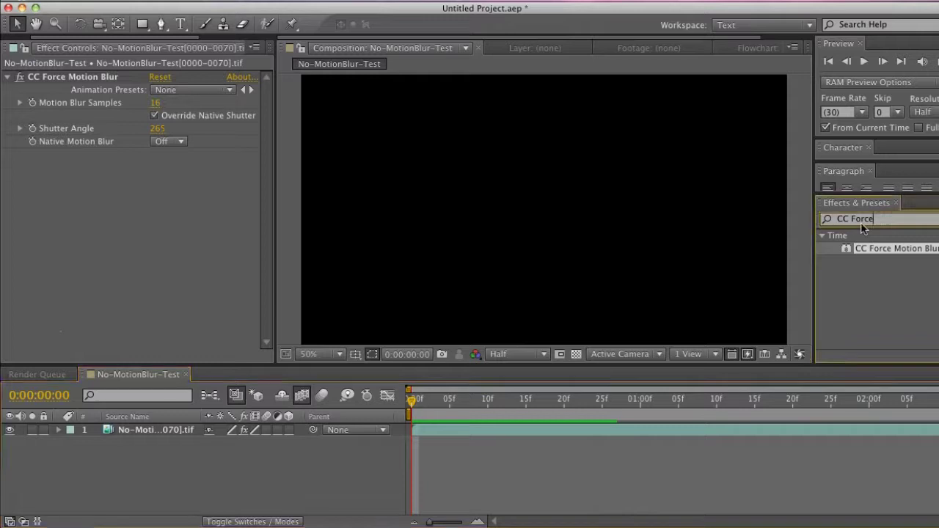
pyautogui.click(46, 75)
pyautogui.press('Delete')
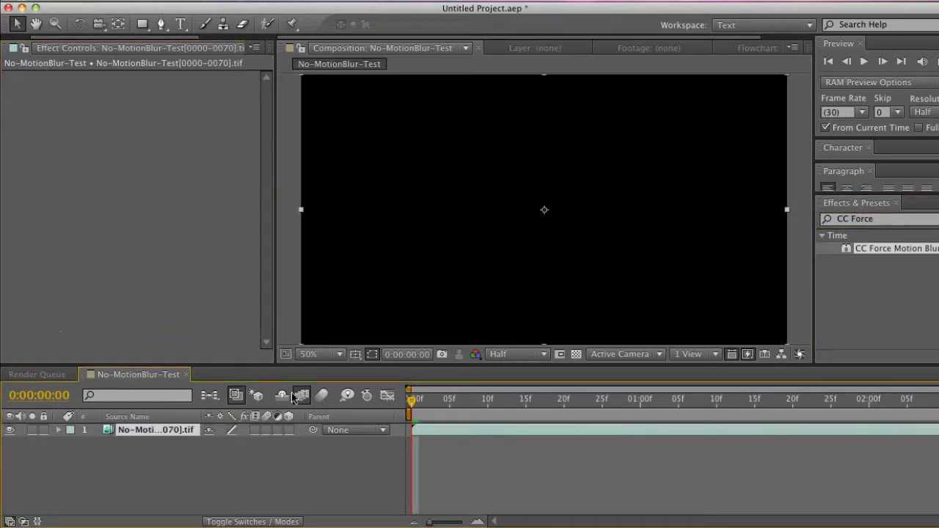
# Search the effects for "timewarp" and apply Timewarp to the image sequence layer.
pyautogui.press('super+5')
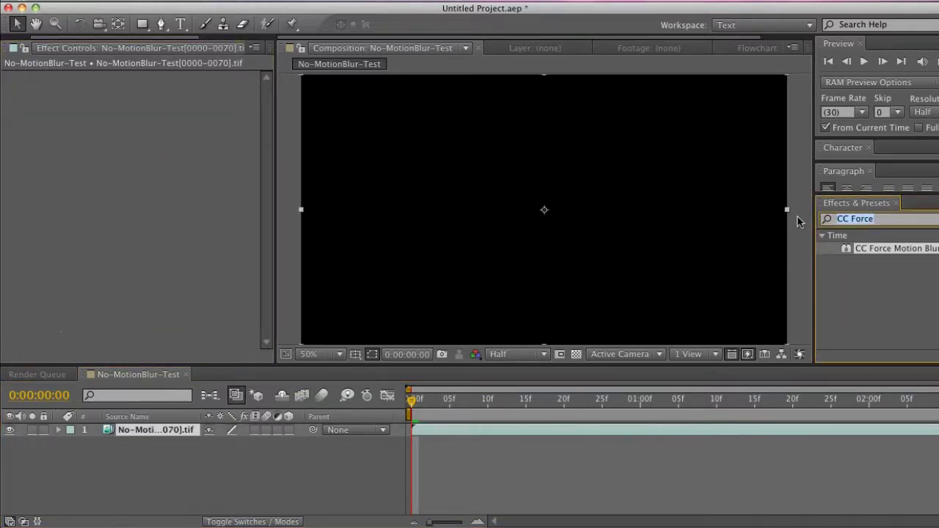
pyautogui.write('timewarp')
pyautogui.moveTo(869, 249); pyautogui.dragTo(460, 433)
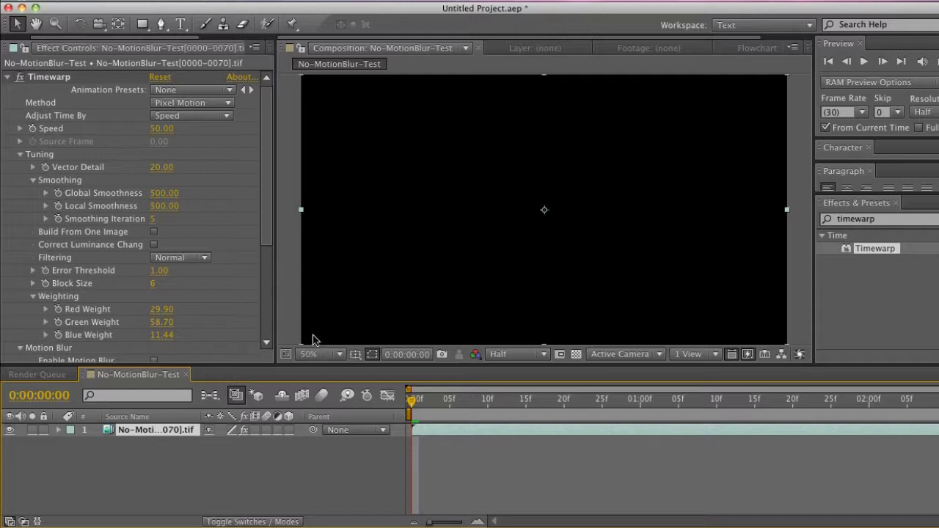
# Move the playhead to 0:00:00:17 and set the Timewarp speed to 100.
pyautogui.moveTo(490, 406); pyautogui.dragTo(541, 404)
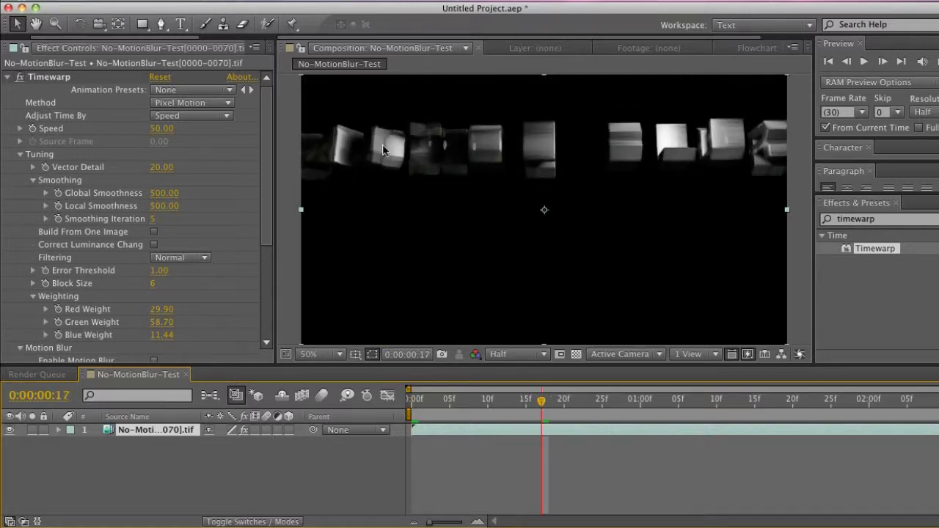
pyautogui.click(162, 129)
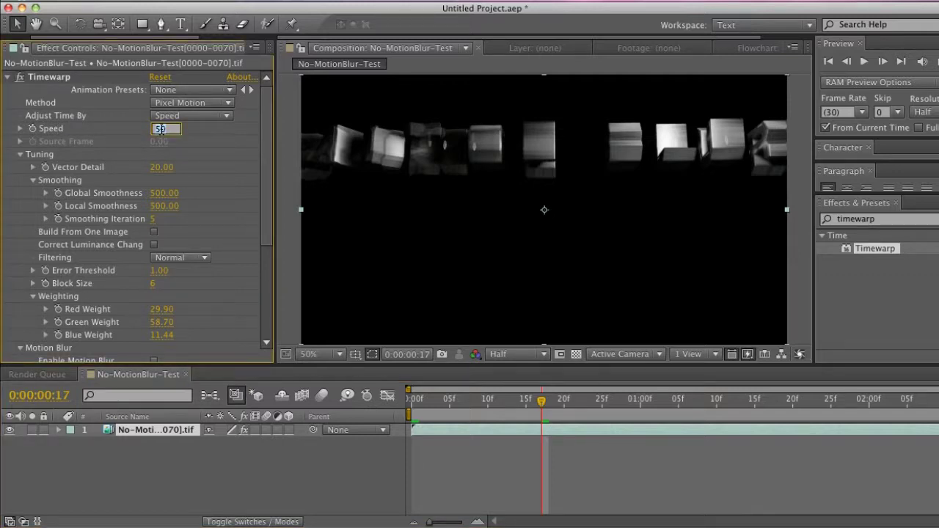
pyautogui.write('100')
pyautogui.press('Return')
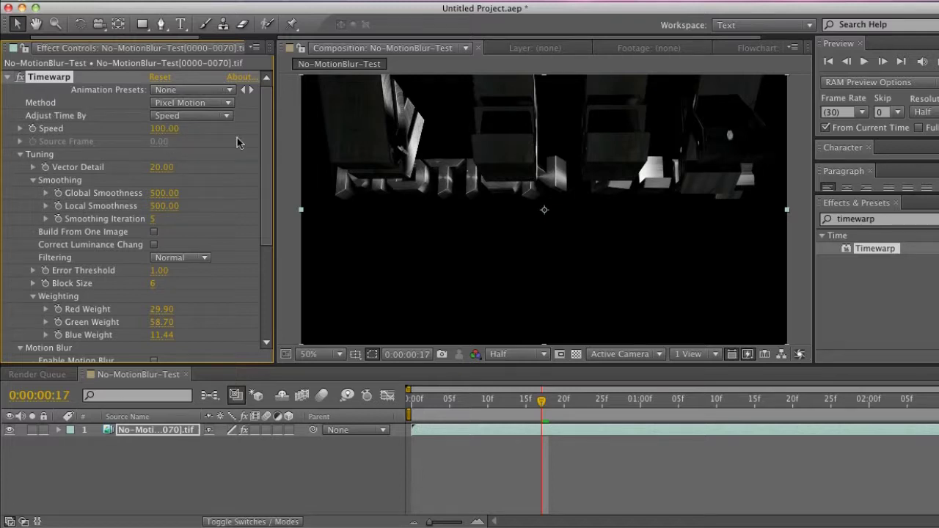
# Enable motion blur in Timewarp with Manual shutter control and 16 shutter samples.
pyautogui.scroll(-10, 249, 131)
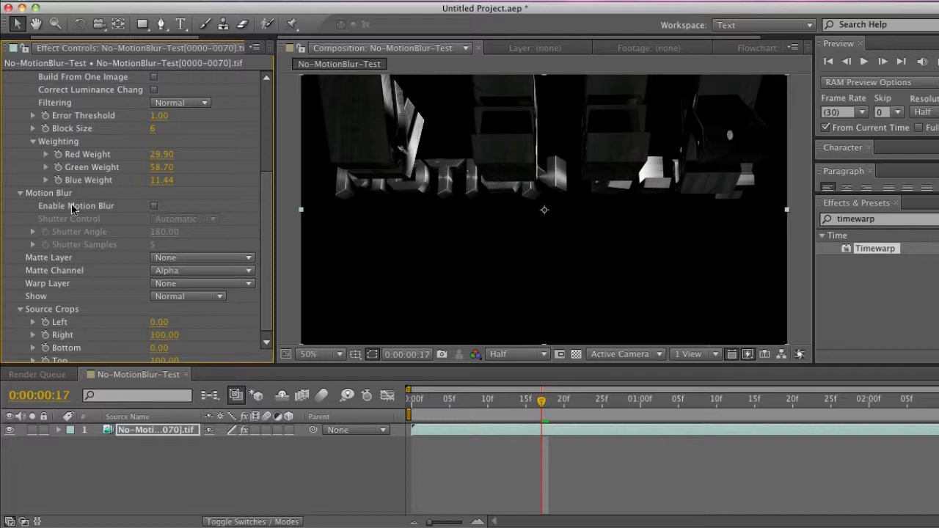
pyautogui.click(154, 206)
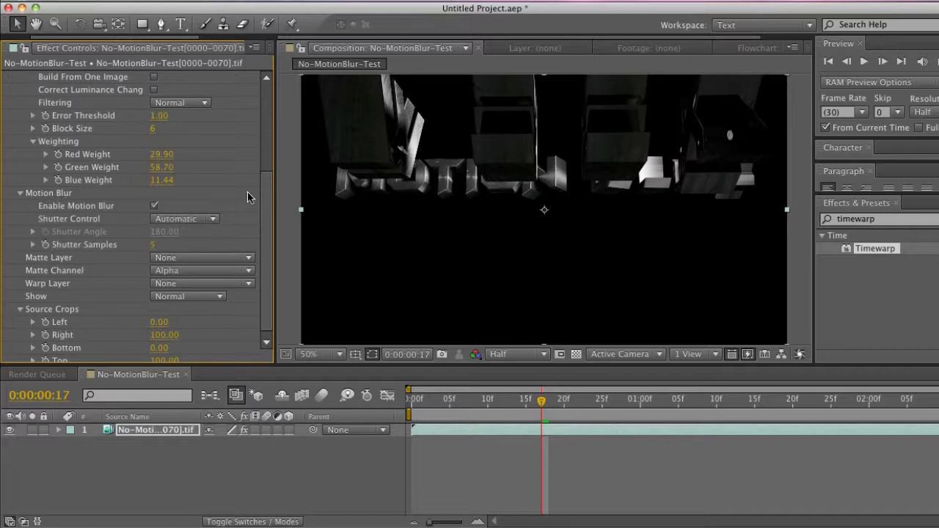
pyautogui.scroll(-1, 249, 198)
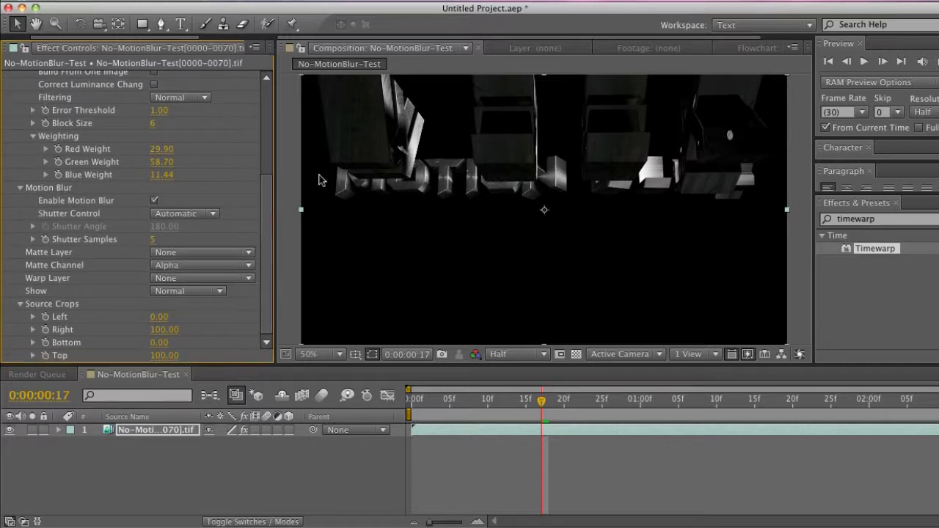
pyautogui.click(157, 214)
pyautogui.click(195, 231)
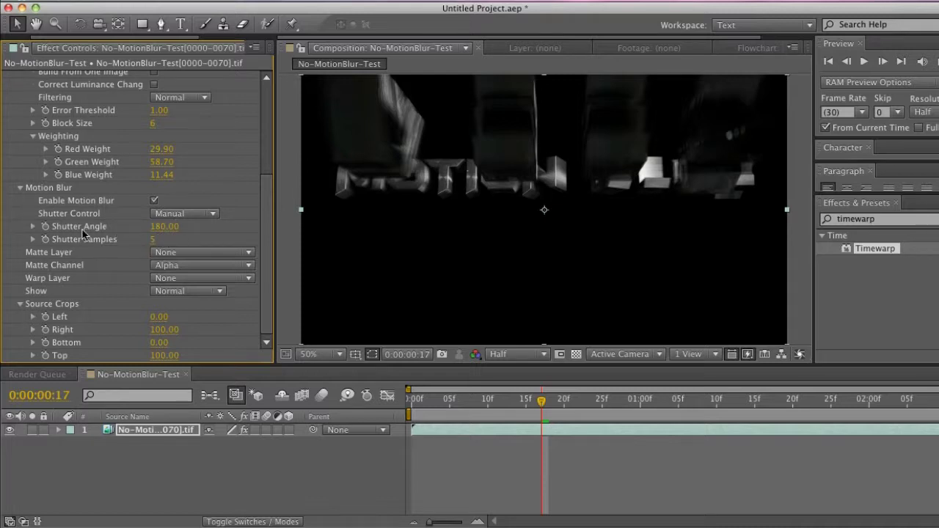
pyautogui.click(155, 240)
pyautogui.write('16')
pyautogui.press('Return')
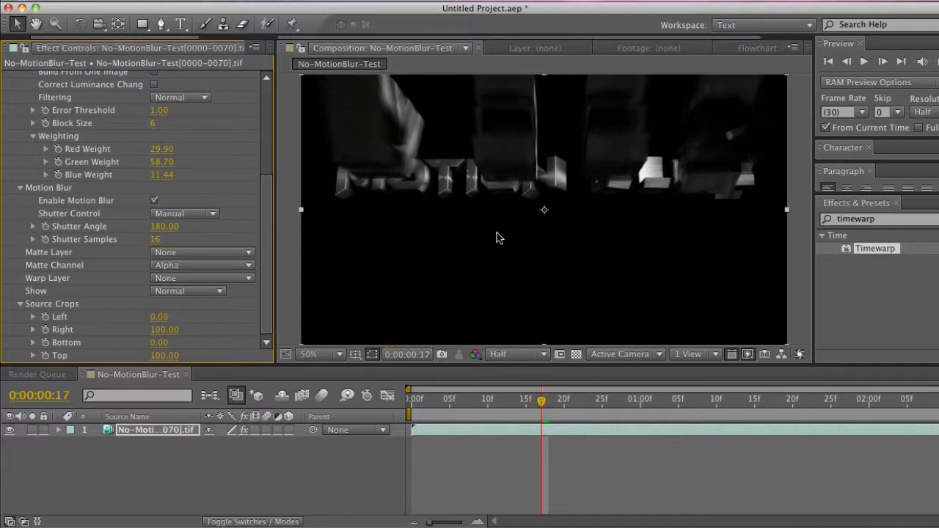
# Preview the Timewarp result from 0:00:00:05 and scrub through the early frames to check the motion blur.
pyautogui.click(447, 402)
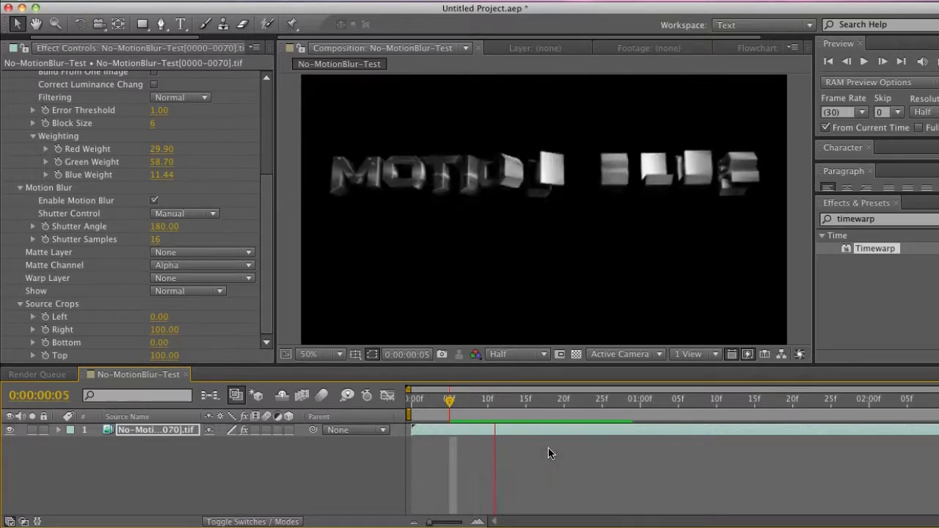
pyautogui.click(518, 395)
pyautogui.moveTo(461, 400); pyautogui.dragTo(473, 400)
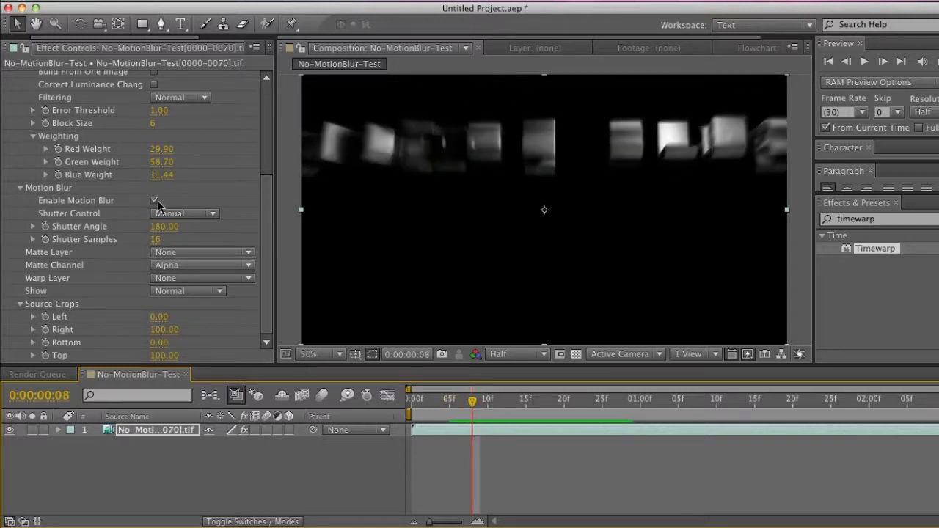
pyautogui.scroll(5, 160, 209)
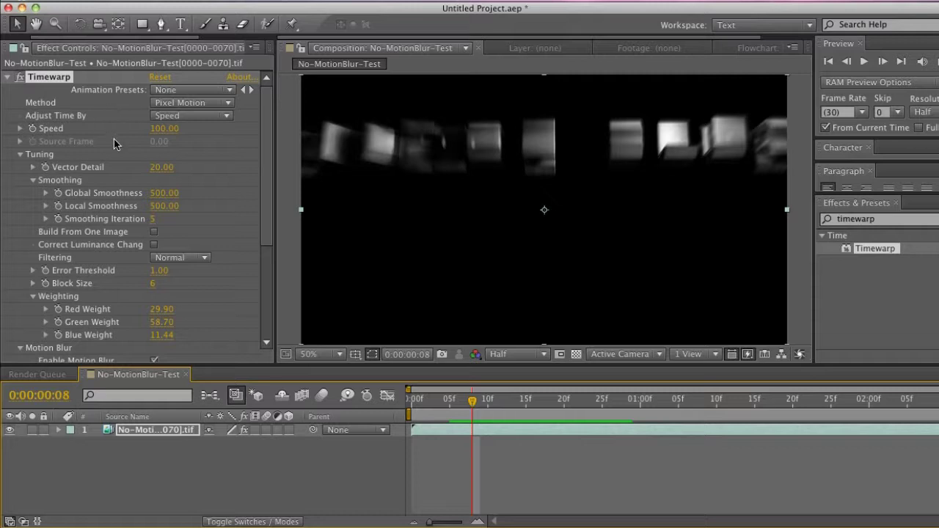
pyautogui.moveTo(486, 405); pyautogui.dragTo(504, 413)
pyautogui.moveTo(453, 402); pyautogui.dragTo(457, 402)
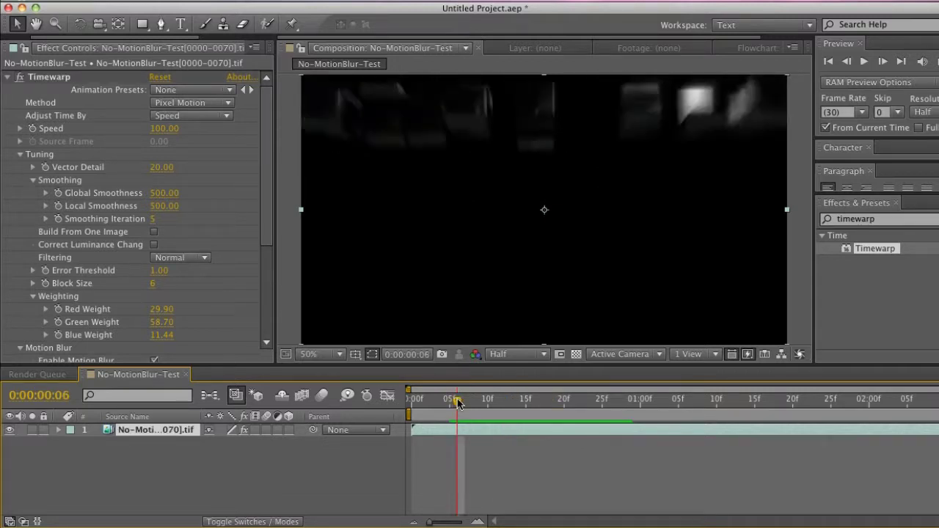